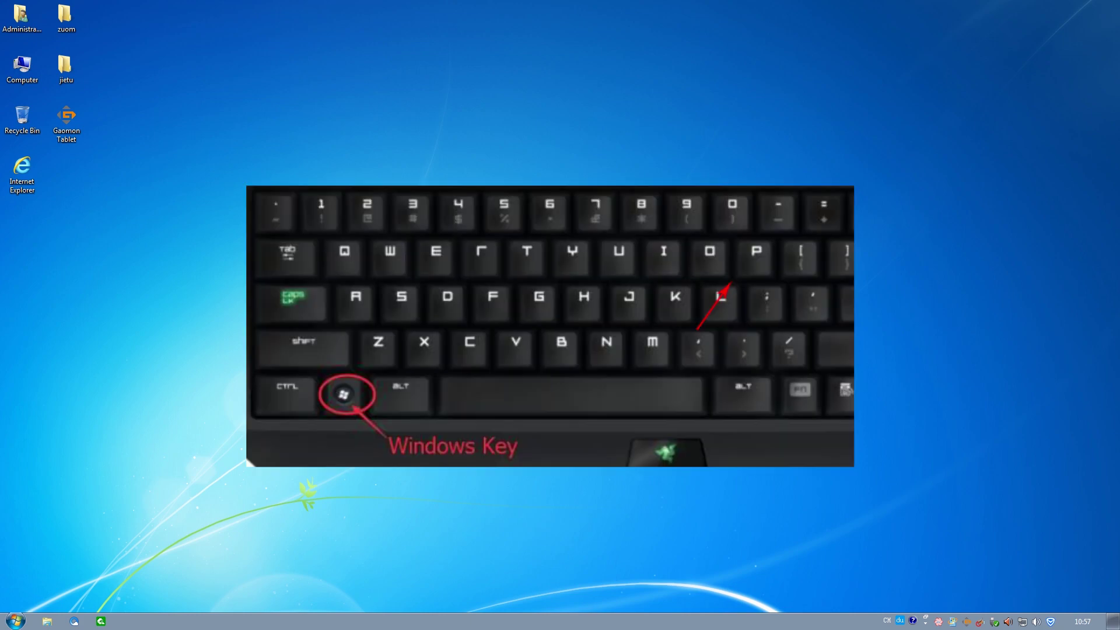
- Set the multi-display projection mode to Extend
key(super+p)
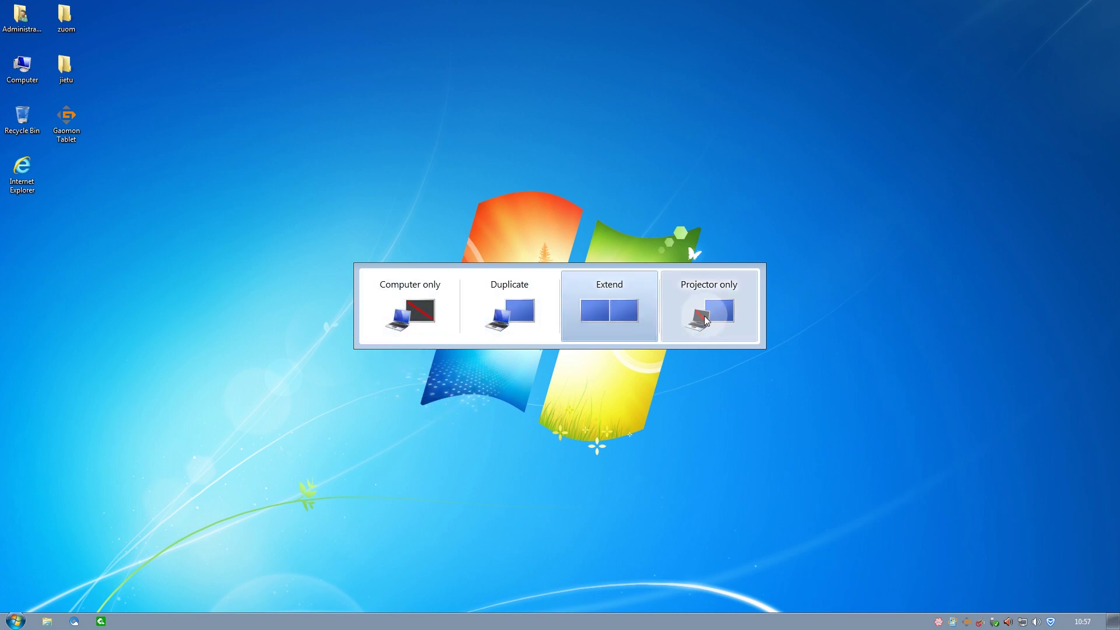
click(606, 329)
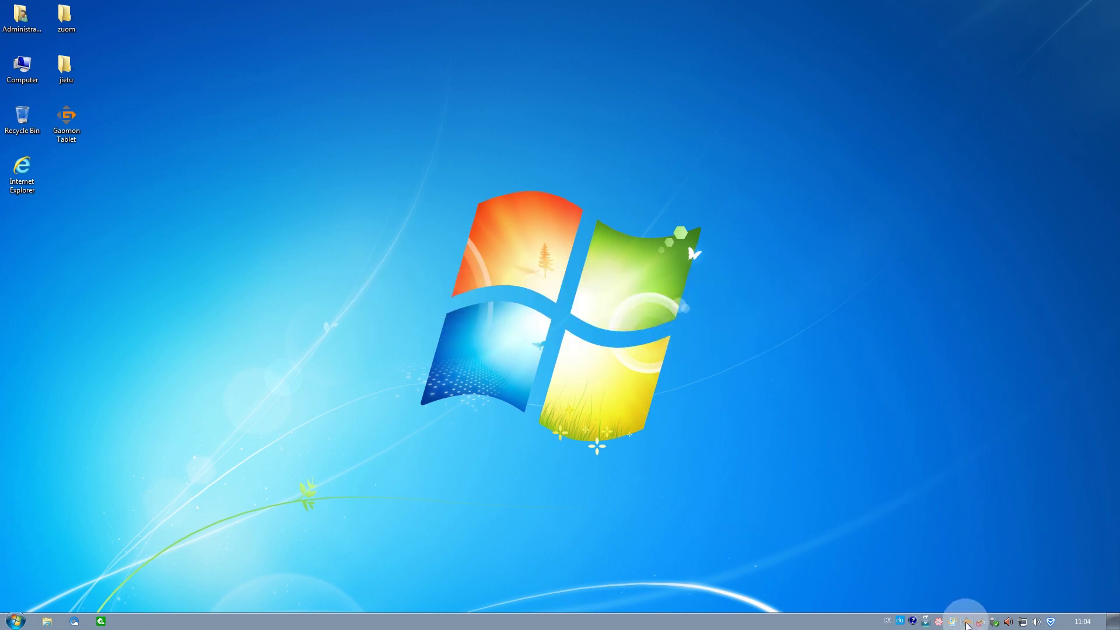
- Open the Gaomon Tablet driver, look through the displays available for the work area, and close the driver
click(966, 622)
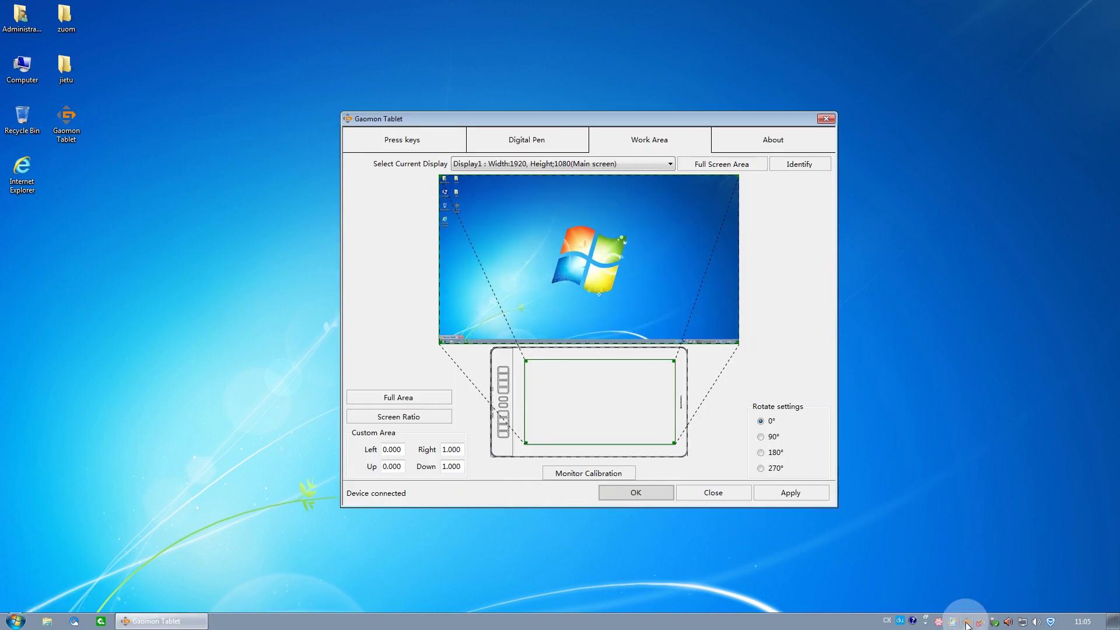
click(645, 165)
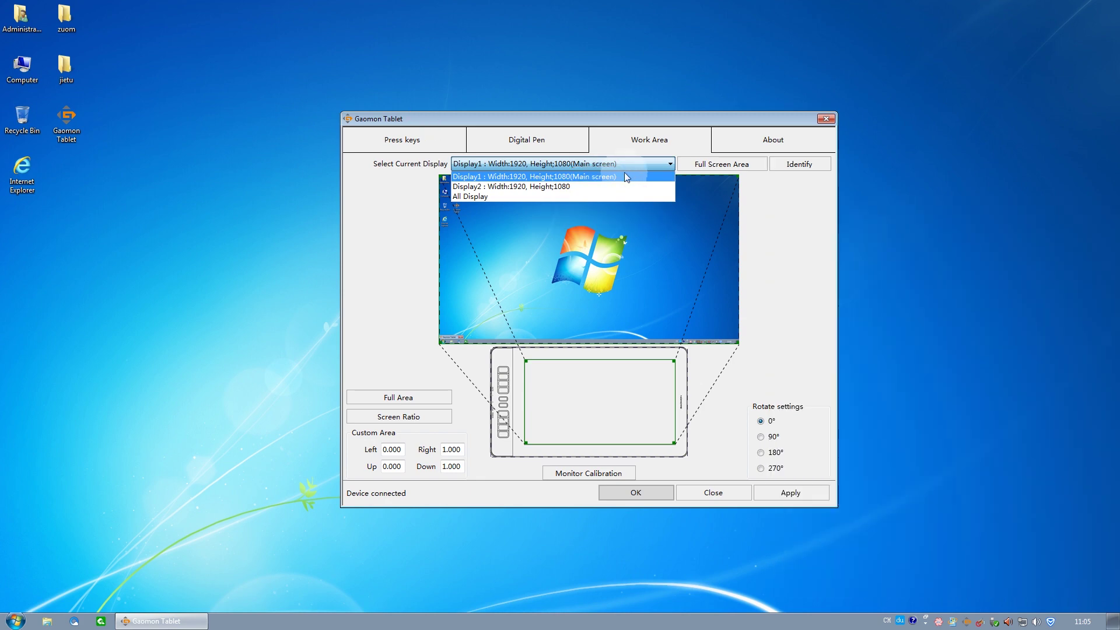
click(826, 118)
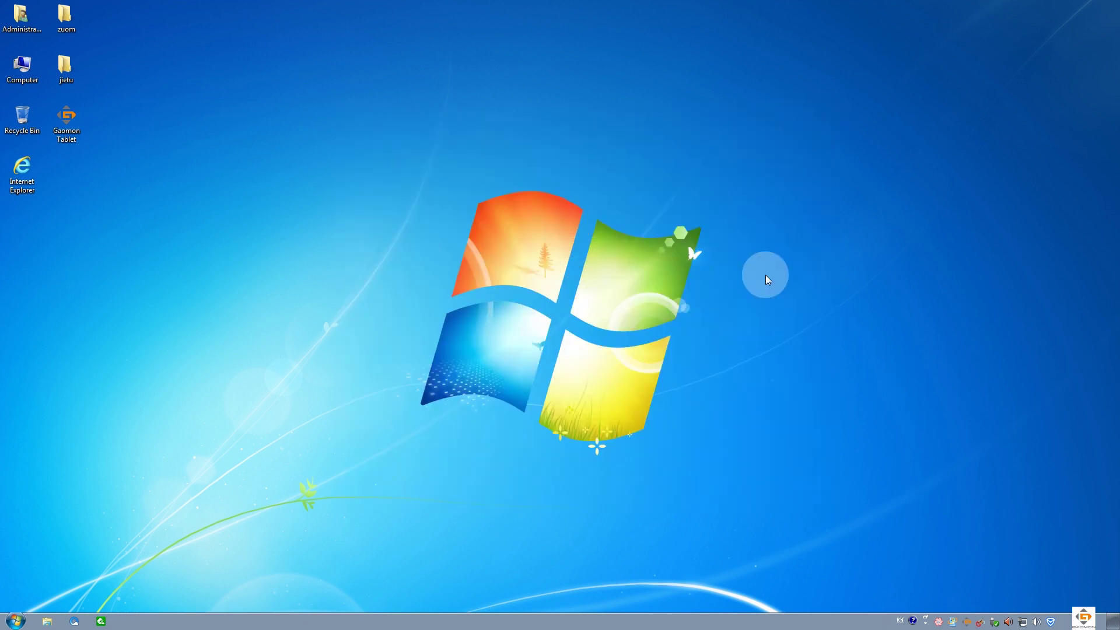
- Search the Control Panel for "screen" and open the screen resolution settings
click(23, 617)
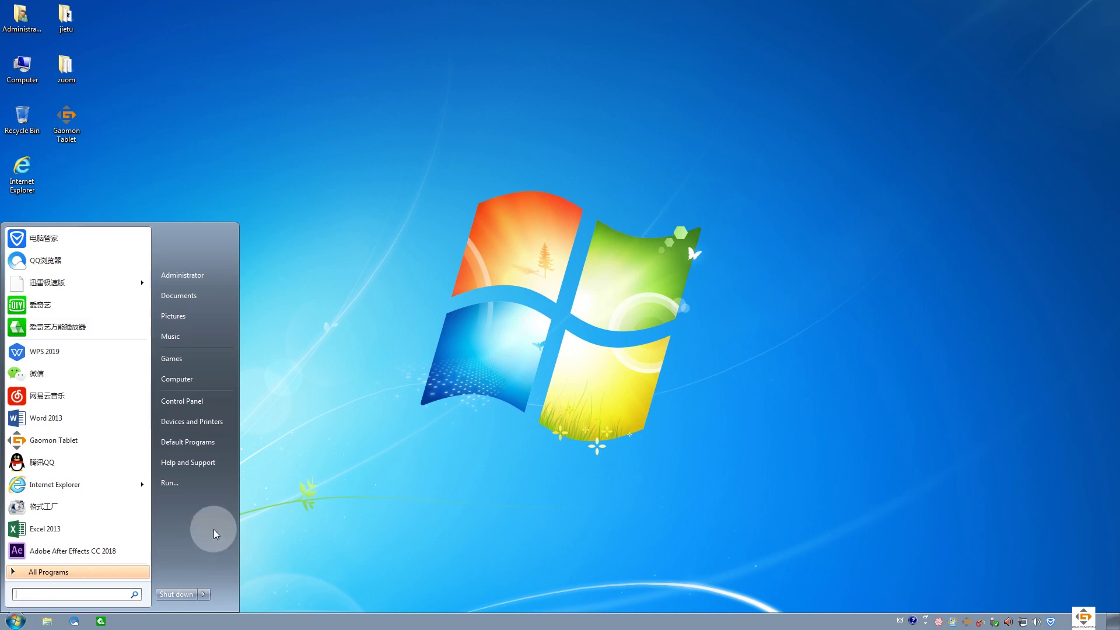
click(198, 402)
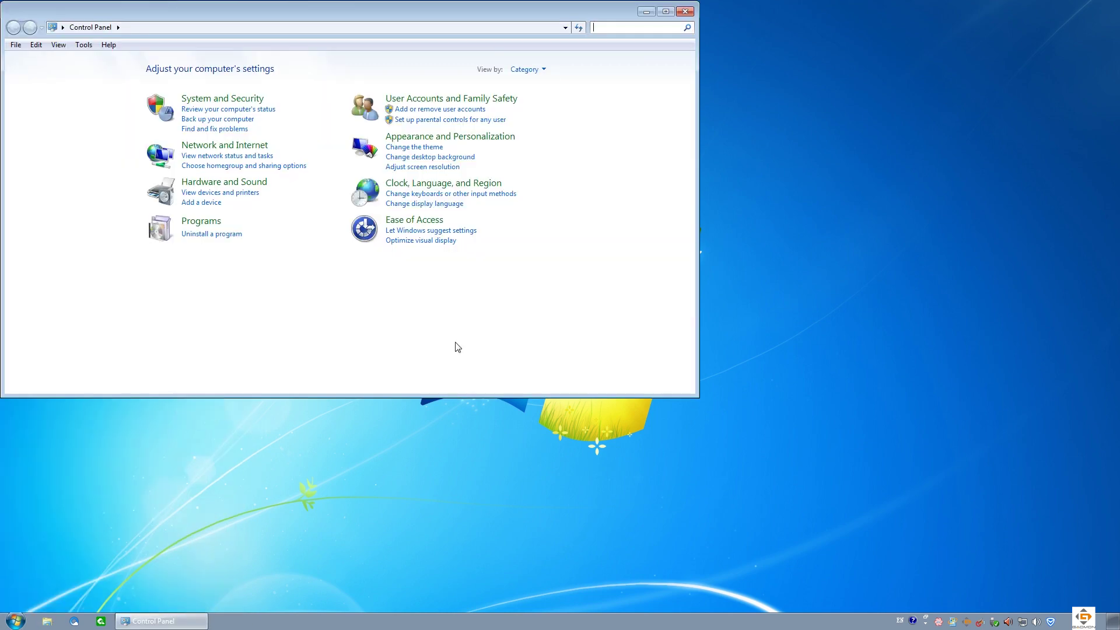
text(sc)
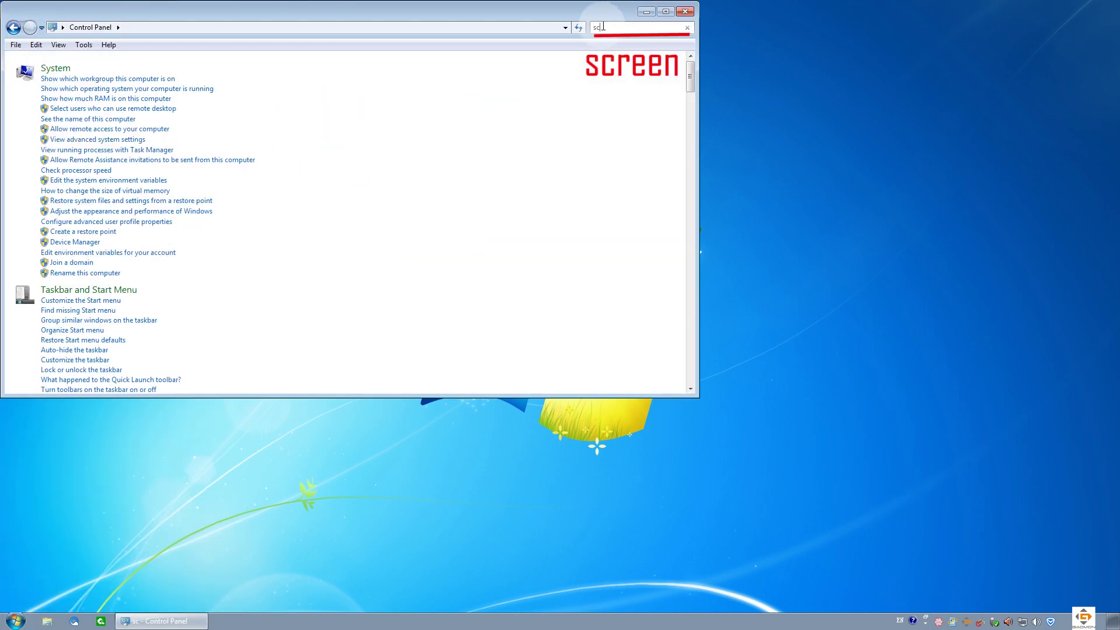
text(reen)
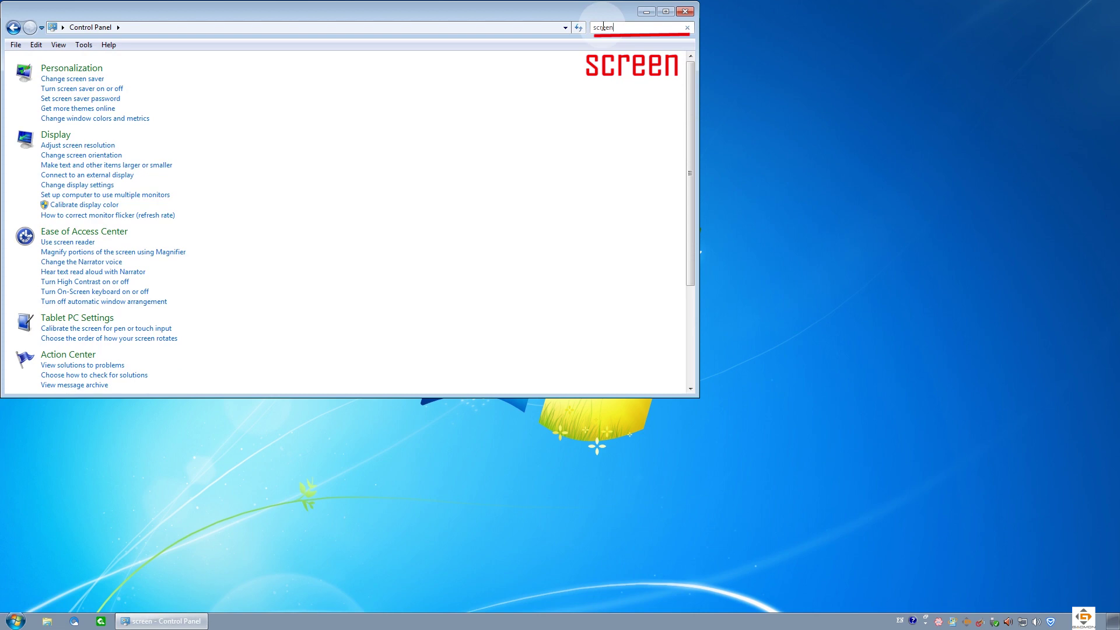
click(100, 150)
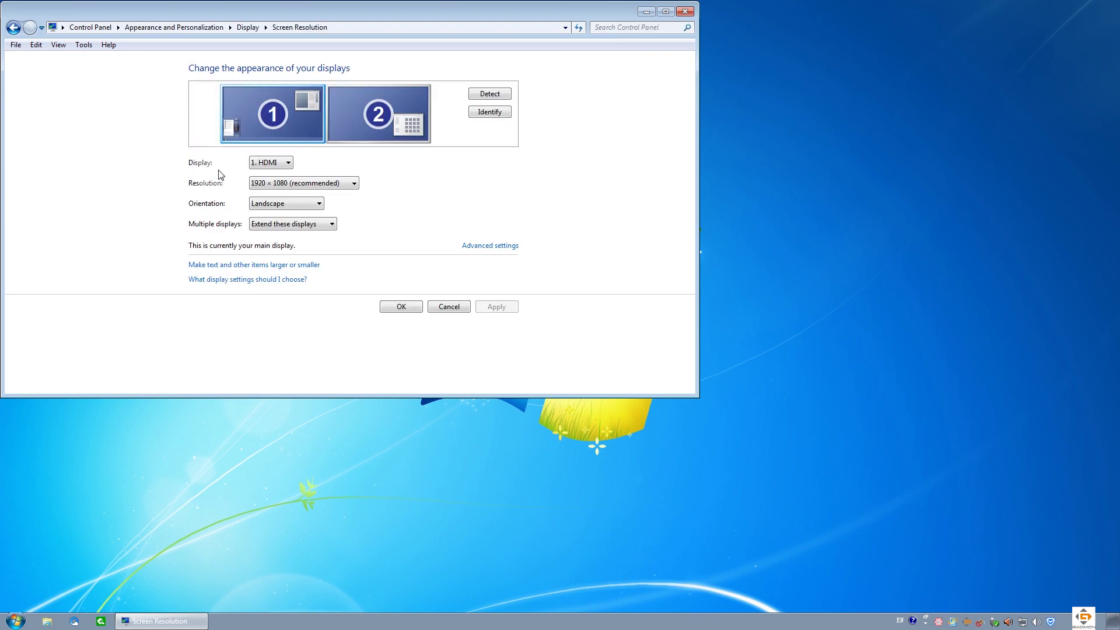
- Make the PD1560 the main display and apply the change
click(290, 168)
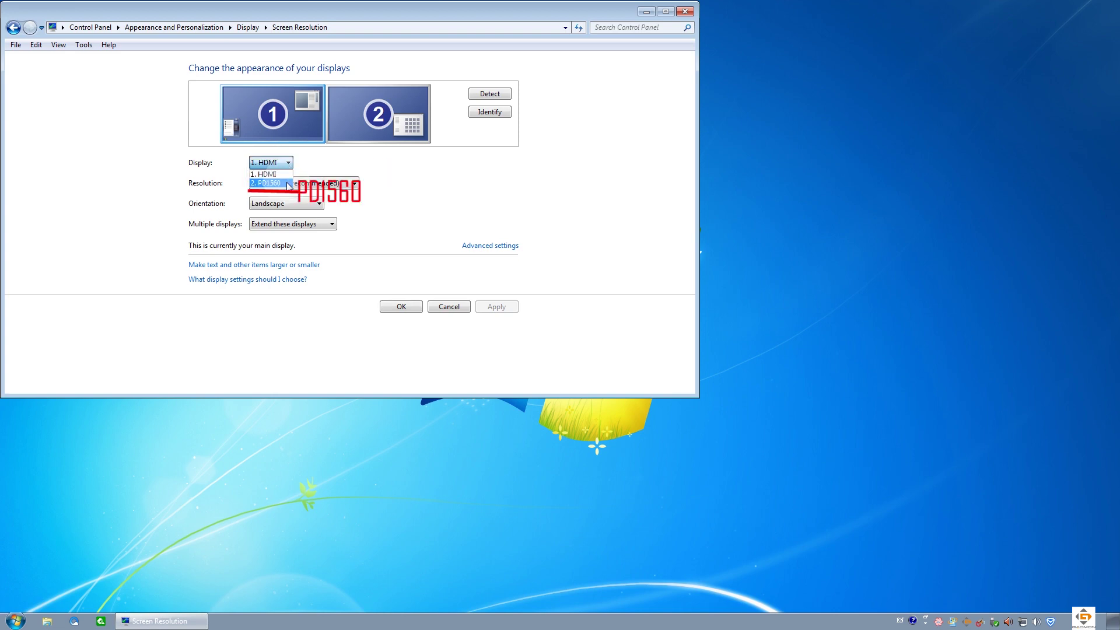
click(269, 183)
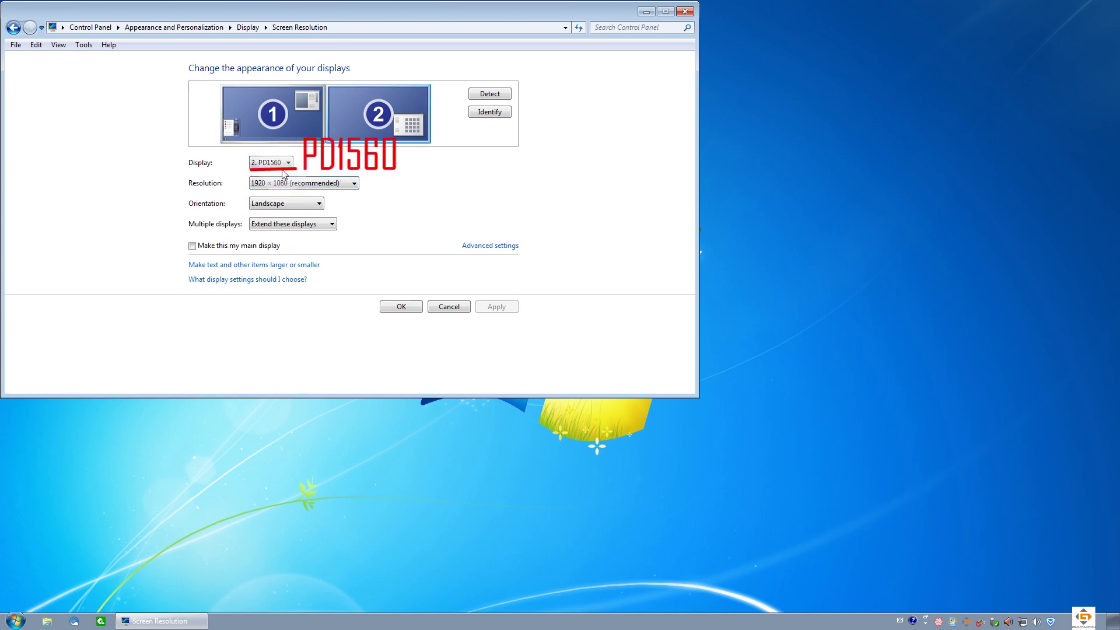
click(193, 246)
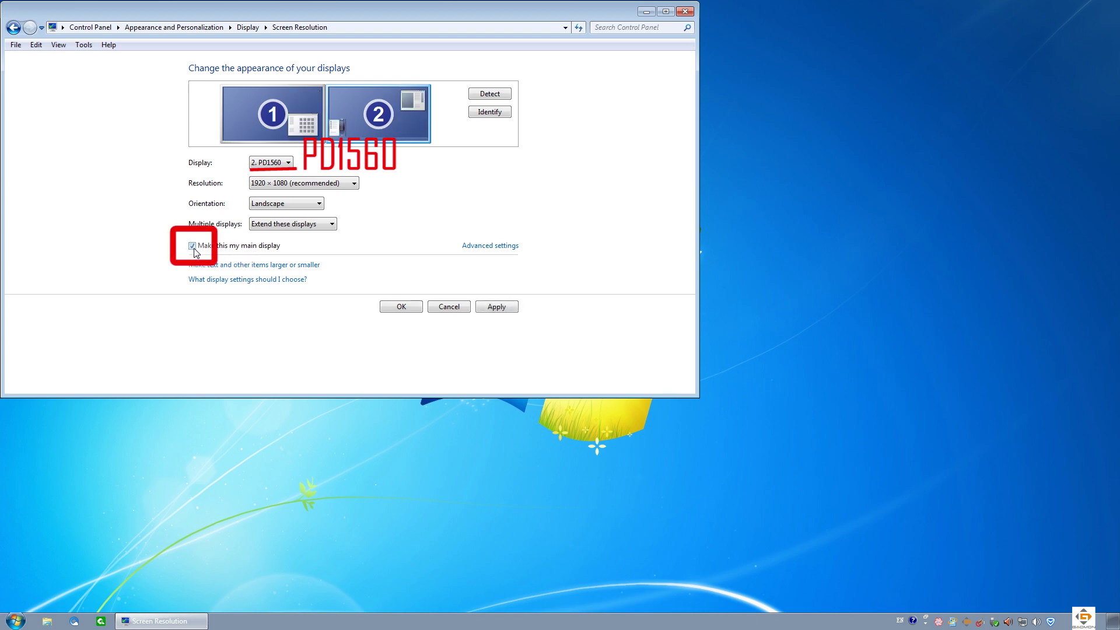
click(496, 307)
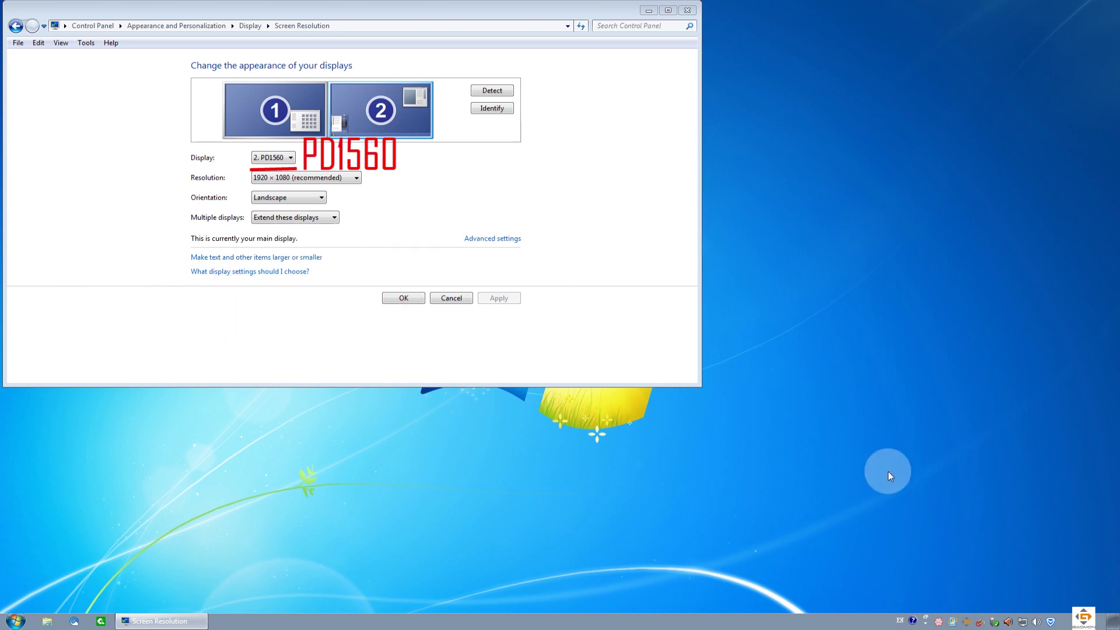
- In the Gaomon Tablet driver, choose Display2 (main screen) as the current display, and close the driver
double_click(980, 621)
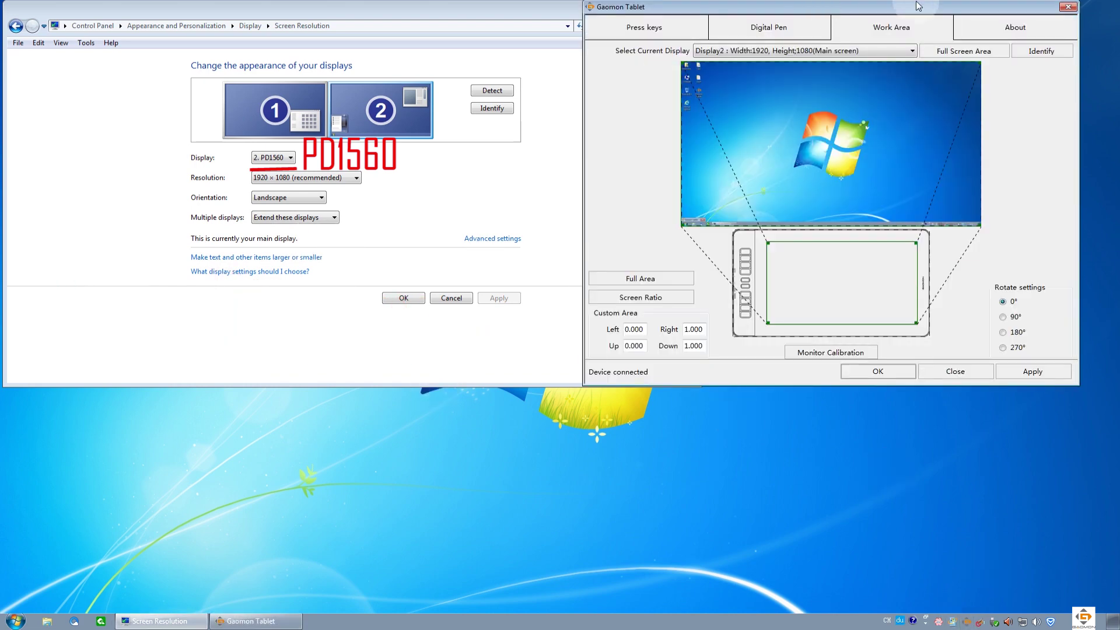
click(912, 51)
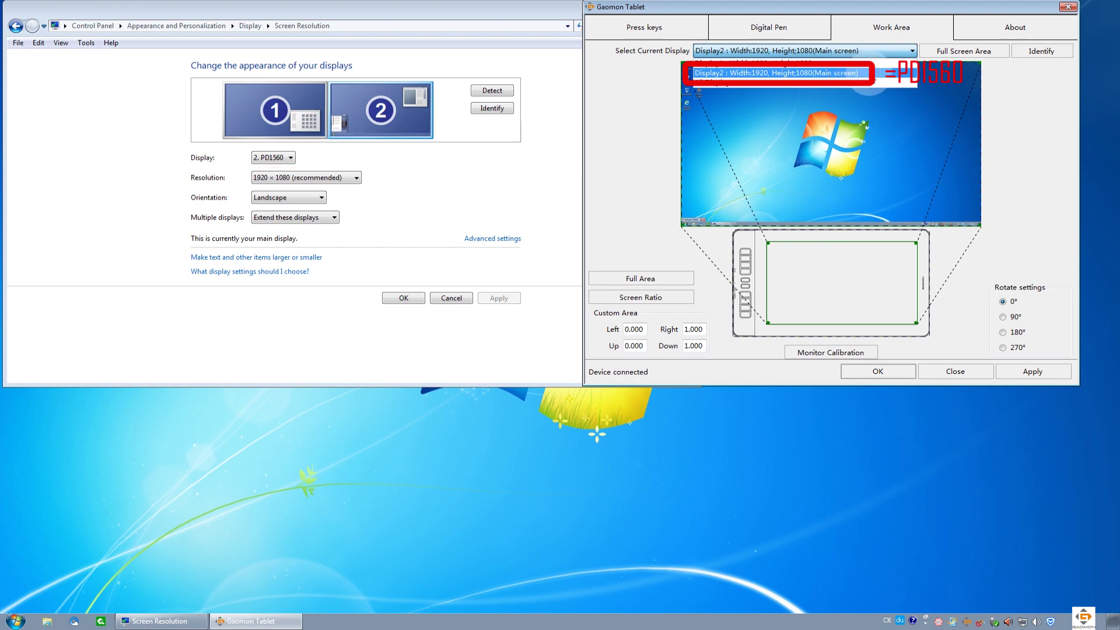
click(875, 73)
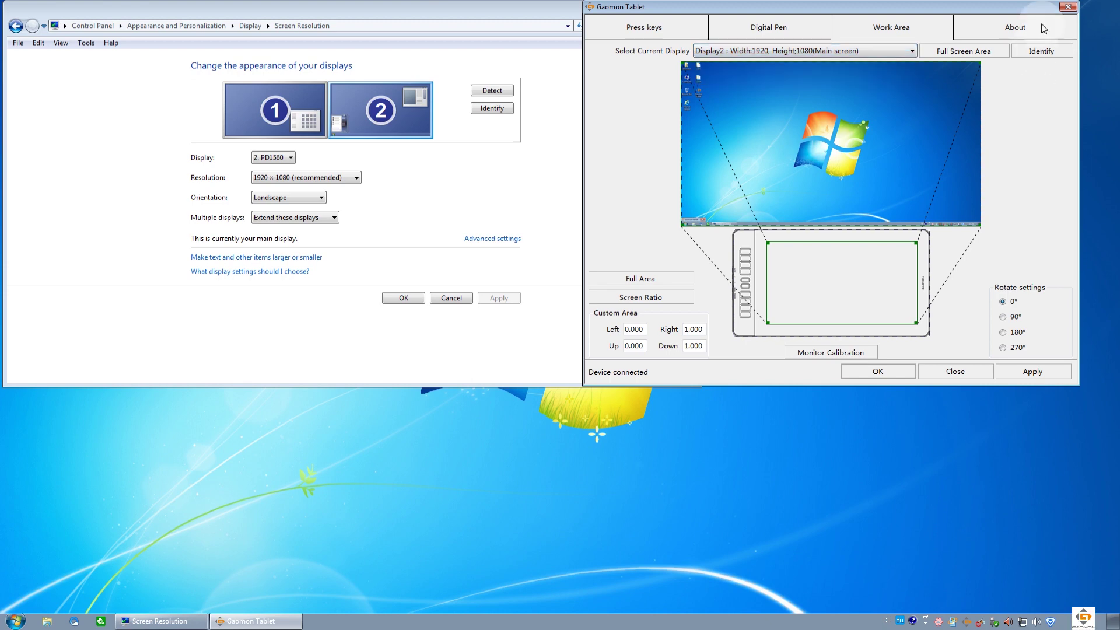
click(1069, 7)
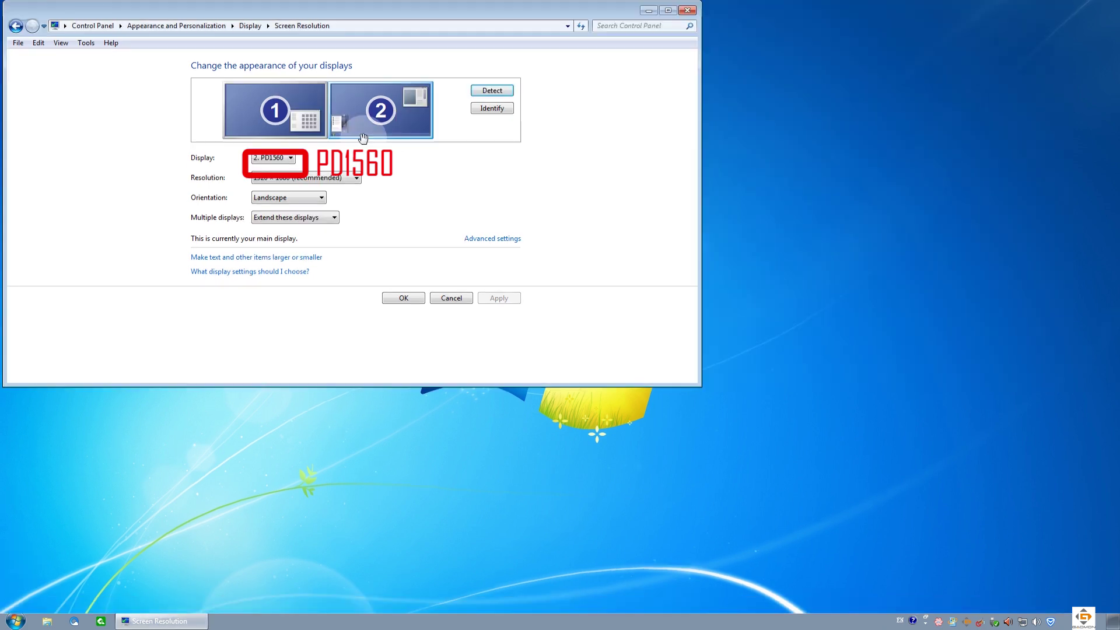
- Set the PD1560's orientation to Landscape (flipped), apply it and keep the changed display settings
click(303, 198)
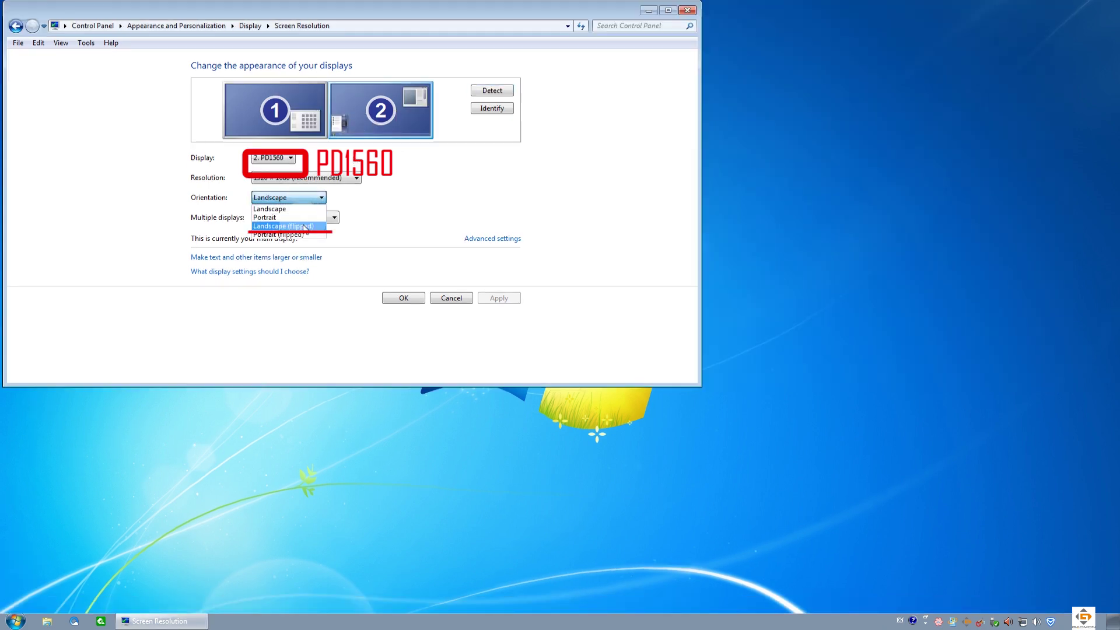
click(318, 227)
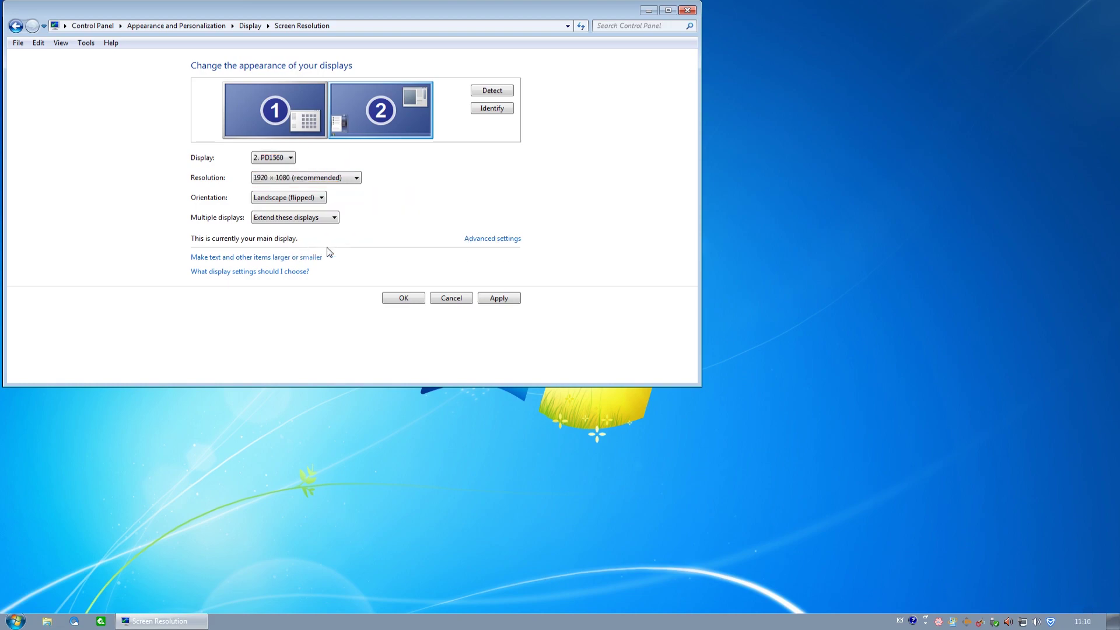
click(498, 299)
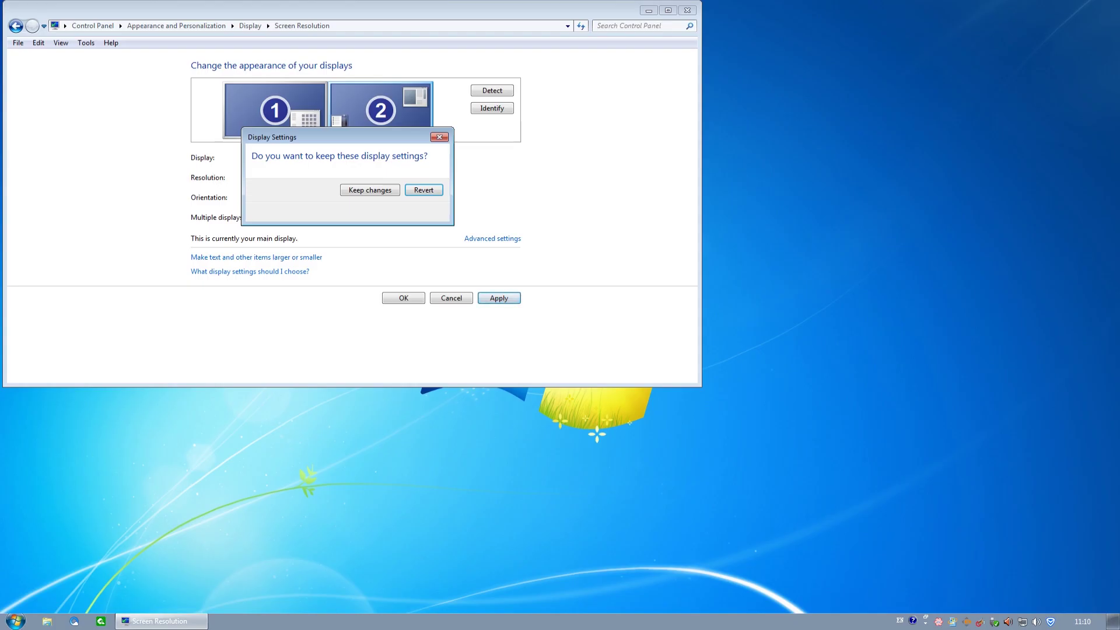
click(369, 190)
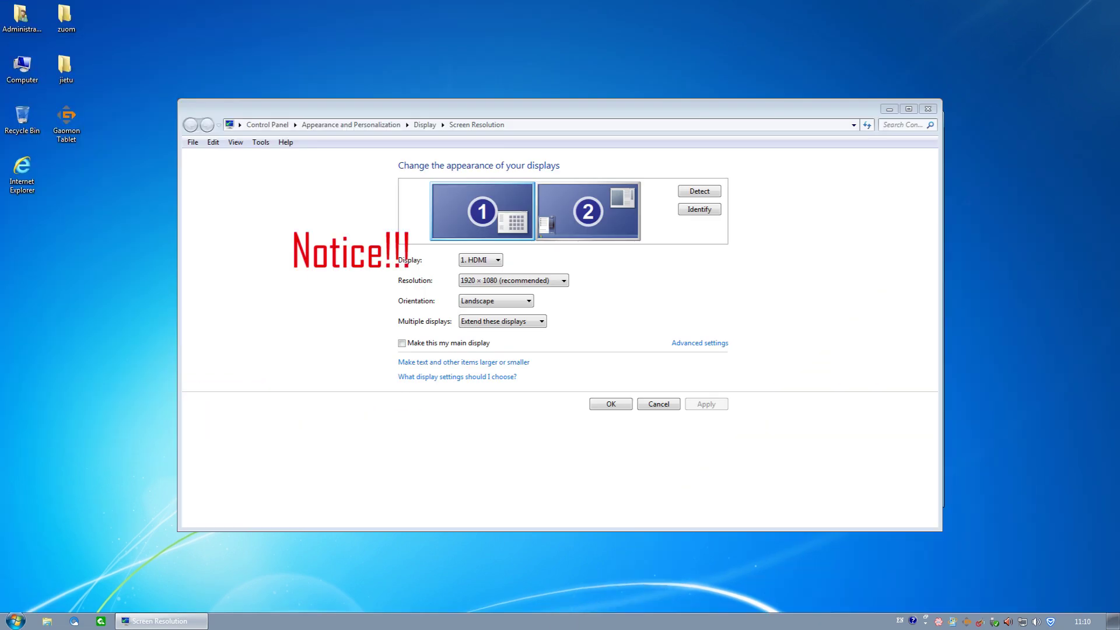
click(495, 301)
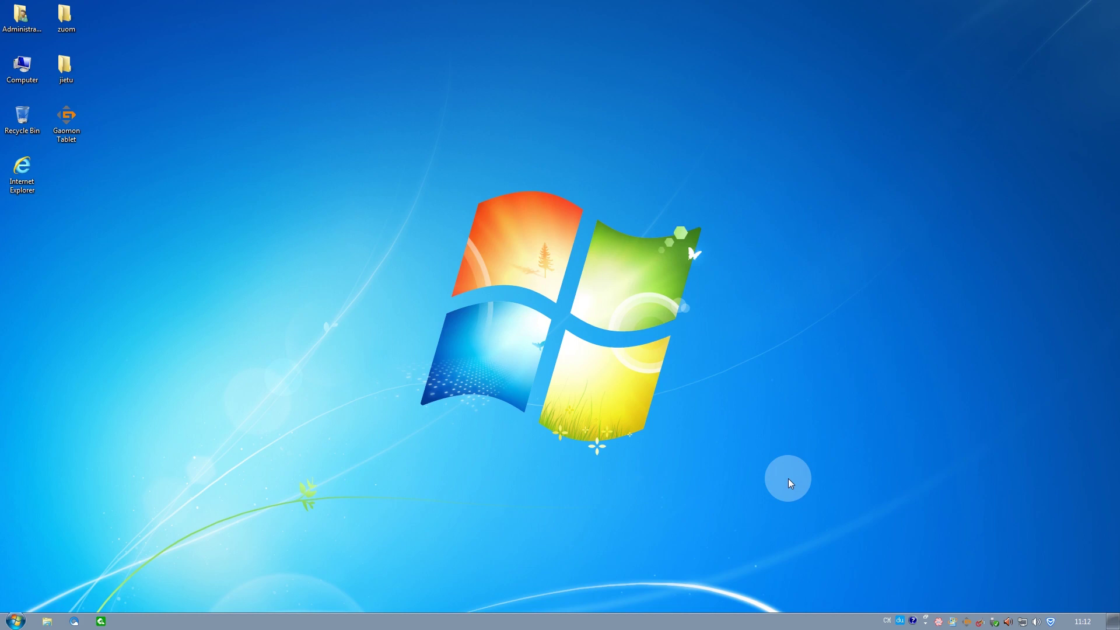
key(ctrl+shift)
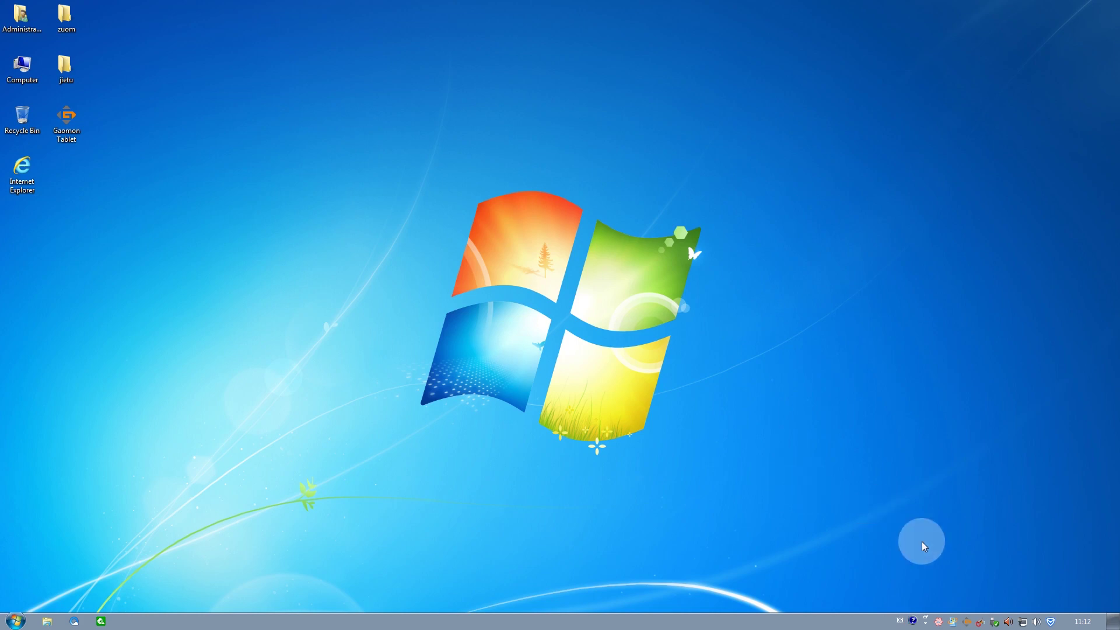
- Open the Gaomon Tablet driver and select Display2 (main screen) as the current display for the work area
double_click(967, 621)
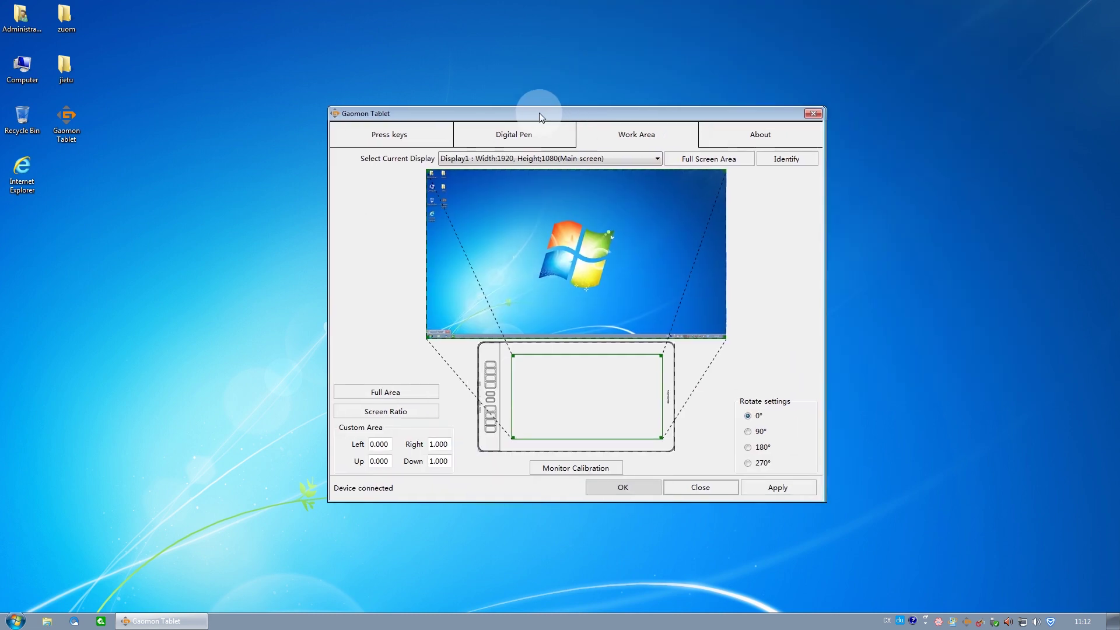
drag(539, 113, 522, 110)
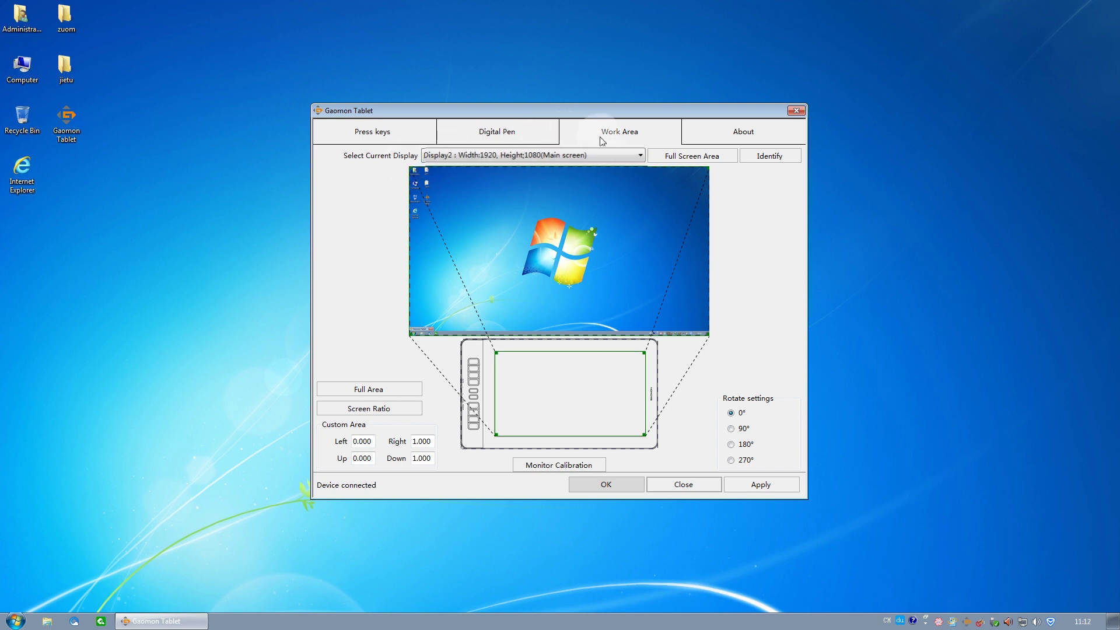
click(610, 156)
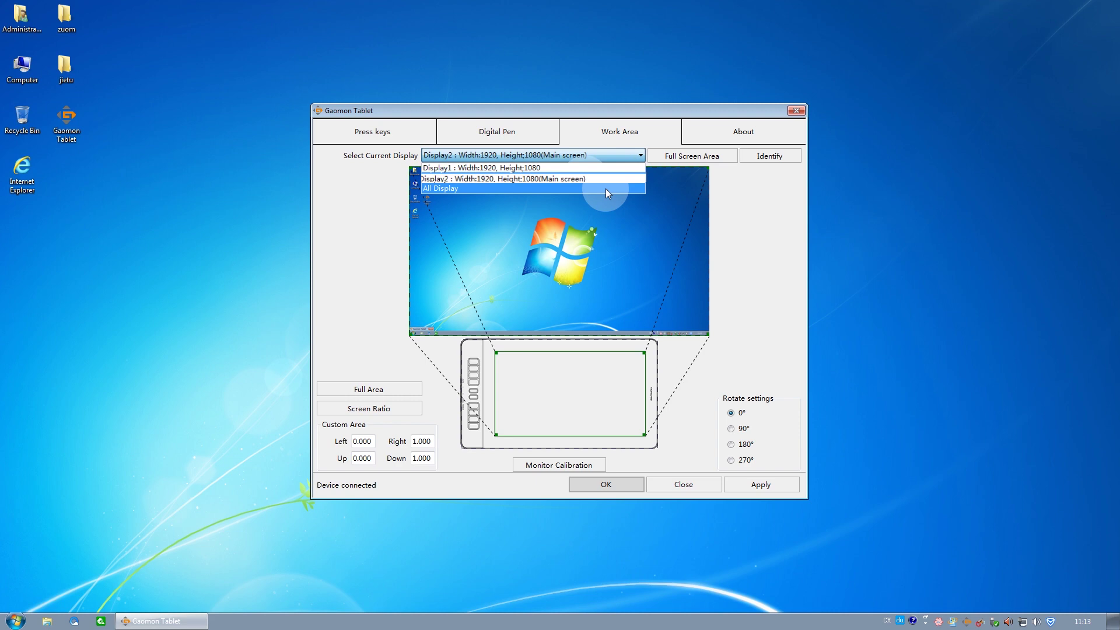
click(592, 171)
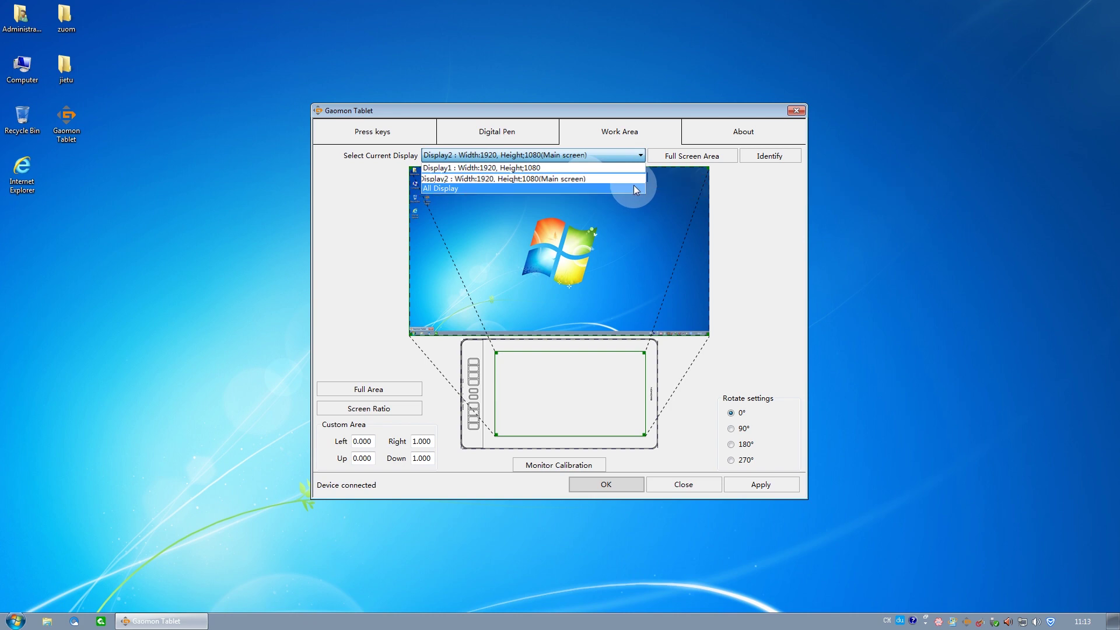
click(588, 181)
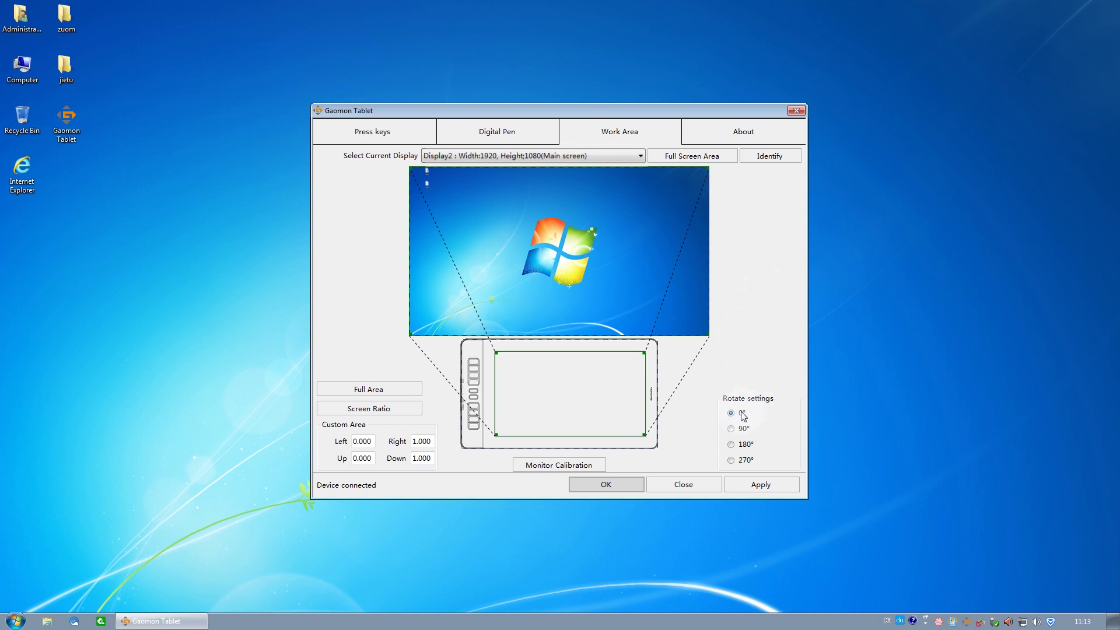
- Rotate the tablet work area by 180°, map it to the full area, apply the settings and close the driver
click(732, 445)
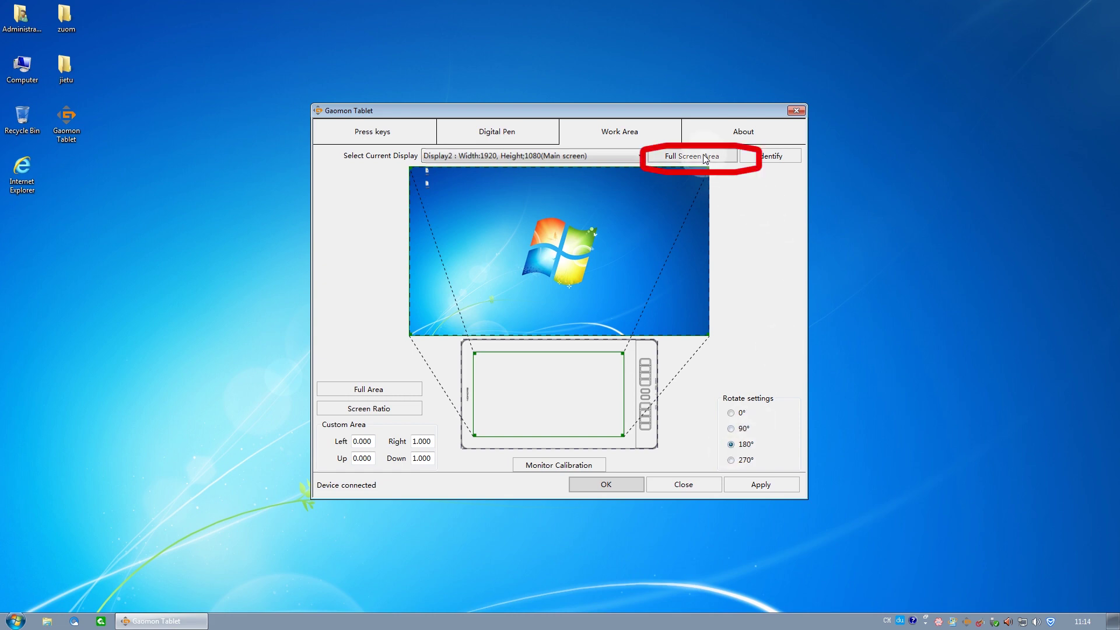
click(409, 391)
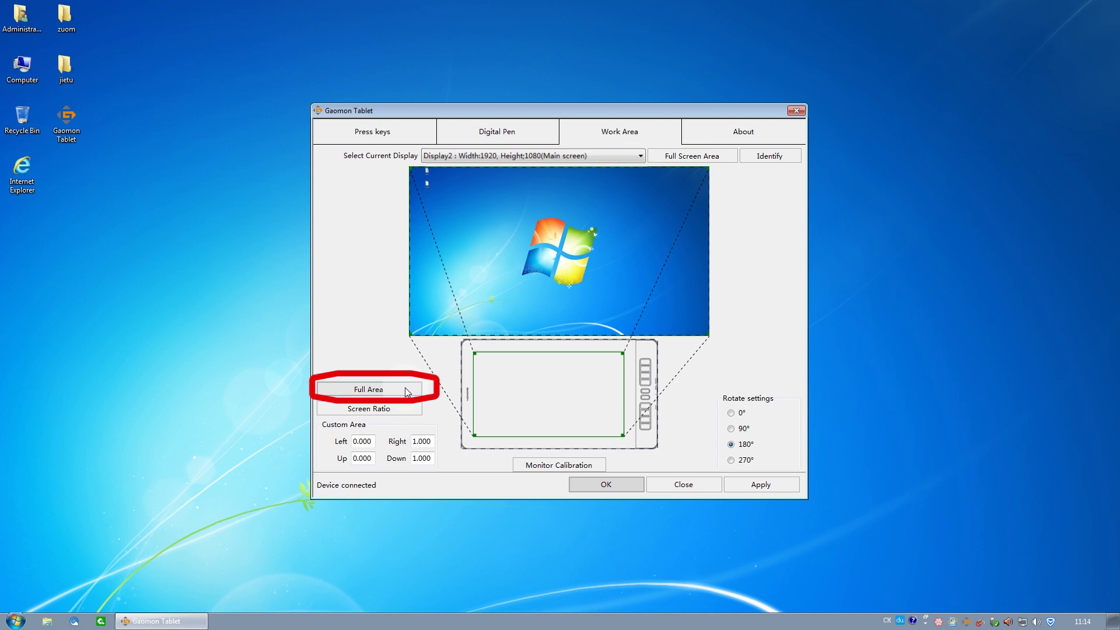
click(772, 485)
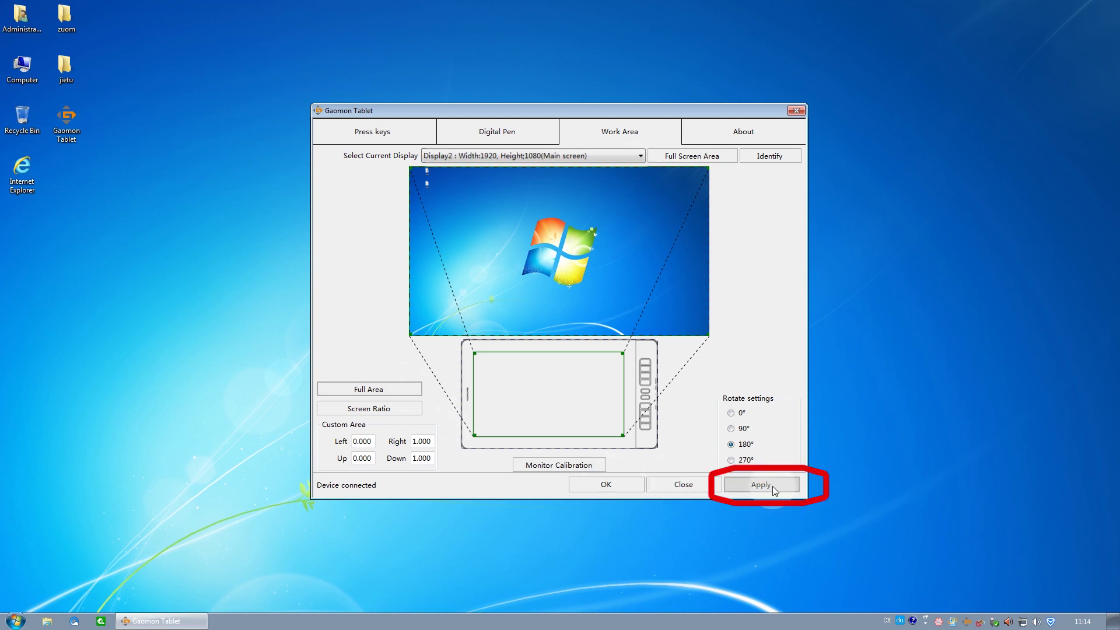
click(682, 484)
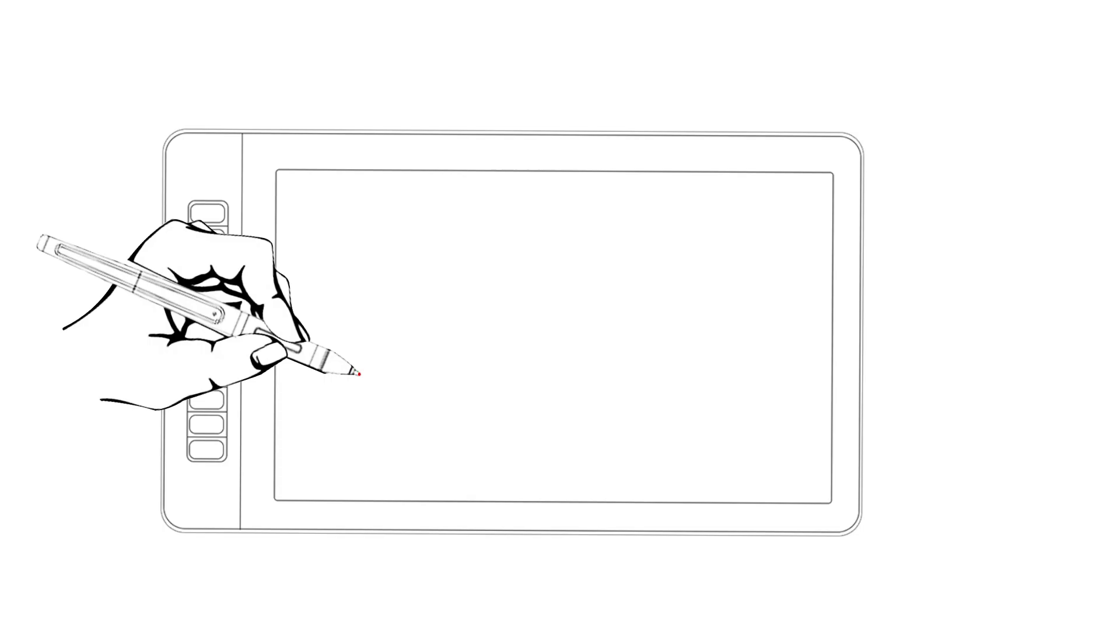